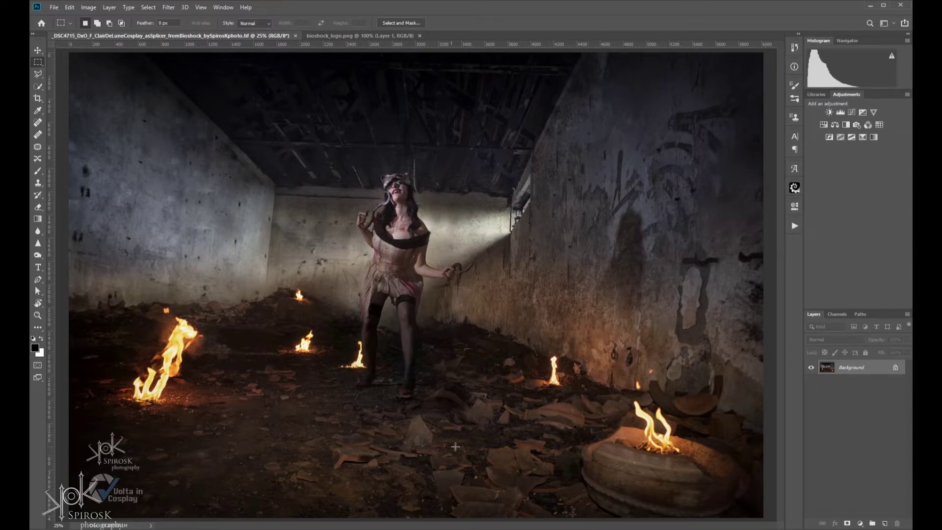
Try rectangular selections over the left and right walls, then clear the selection.
{"action": "left_click_drag", "start_coordinate": [101, 125], "coordinate": [276, 302]}
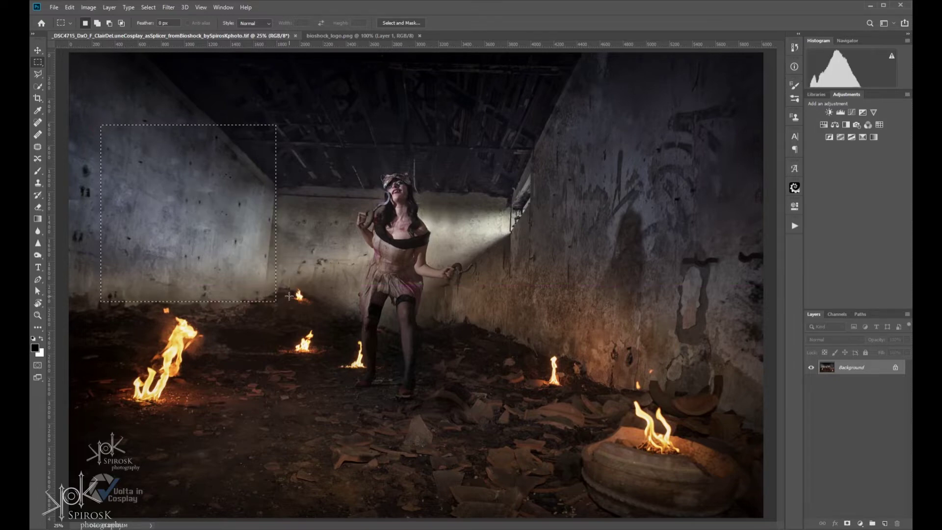
{"action": "left_click_drag", "start_coordinate": [505, 125], "coordinate": [753, 400]}
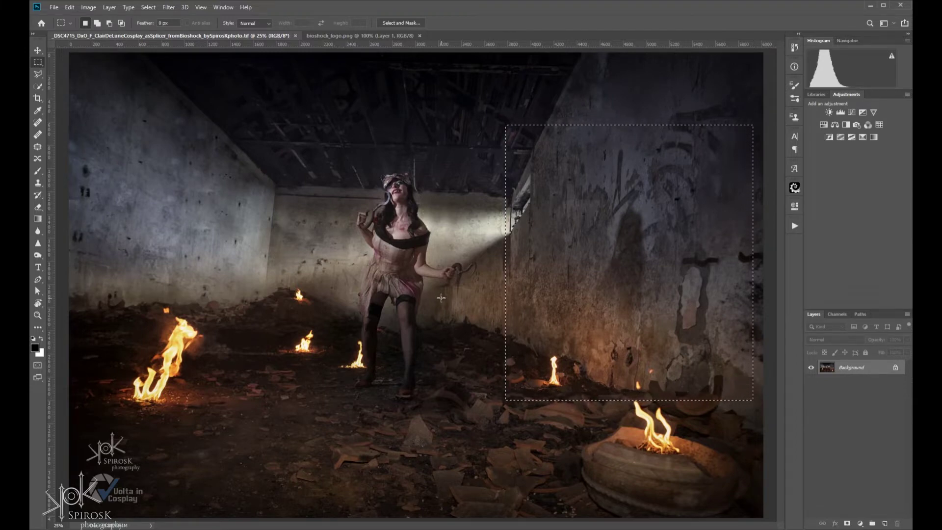
{"action": "key", "text": "ctrl+d"}
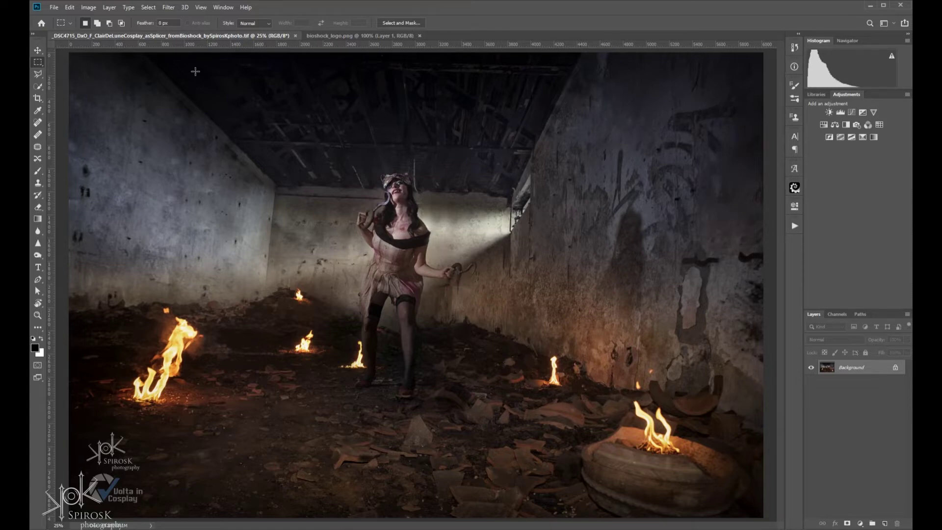
Copy the whole BioShock logo and paste it onto the photo's left wall.
{"action": "left_click", "coordinate": [390, 37]}
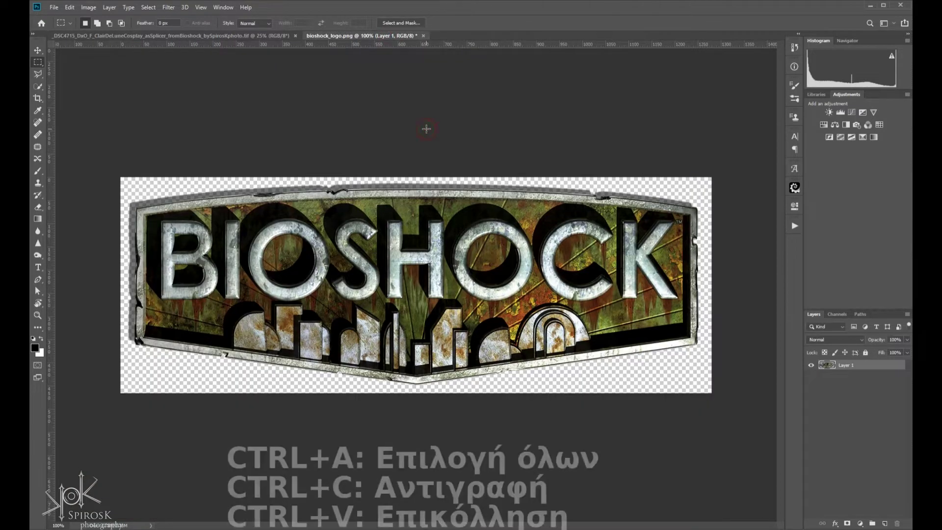
{"action": "key", "text": "ctrl+a"}
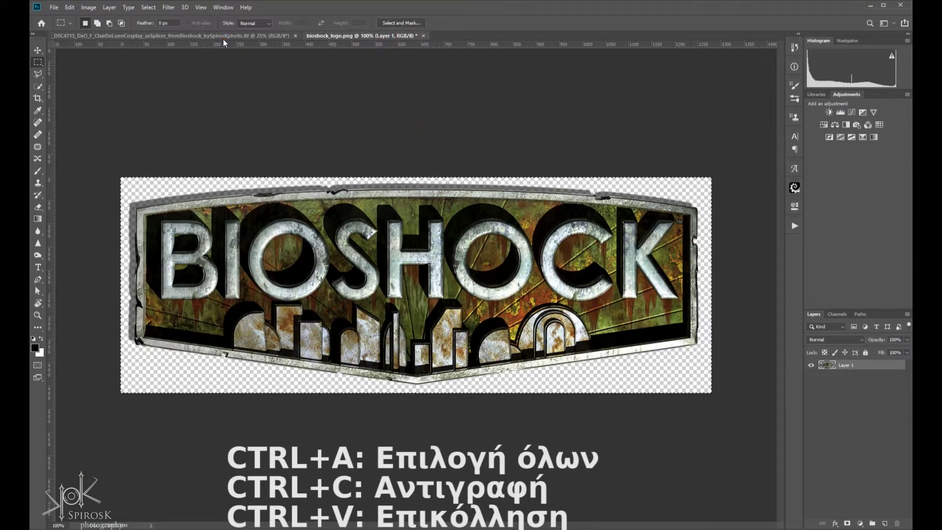
{"action": "left_click", "coordinate": [123, 36]}
{"action": "key", "text": "ctrl+v"}
{"action": "left_click", "coordinate": [38, 50]}
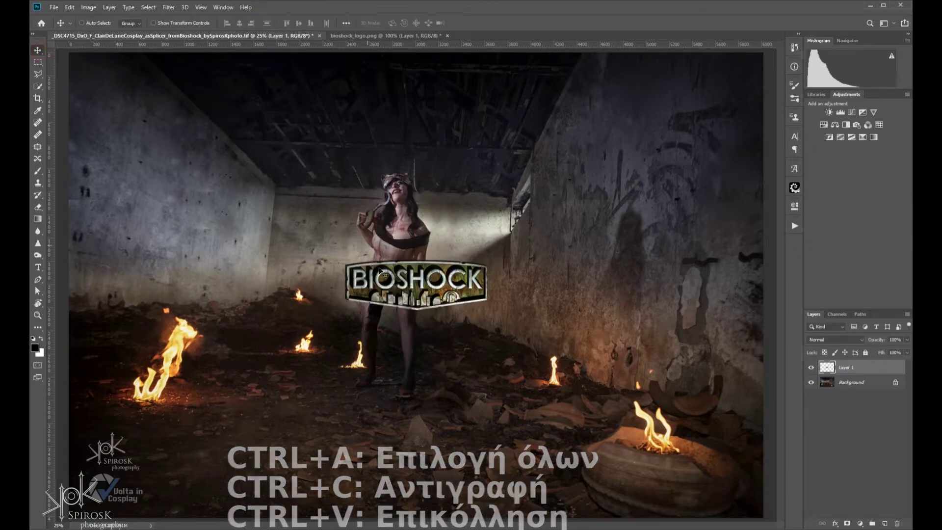
{"action": "left_click_drag", "start_coordinate": [382, 280], "coordinate": [132, 221]}
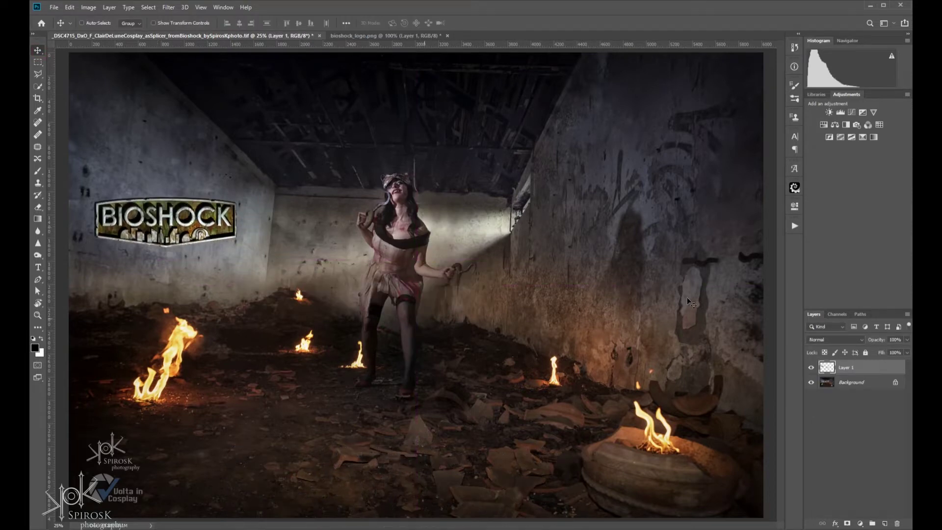
Set the logo layer's blend mode to Overlay and nudge it into position.
{"action": "left_click", "coordinate": [812, 338]}
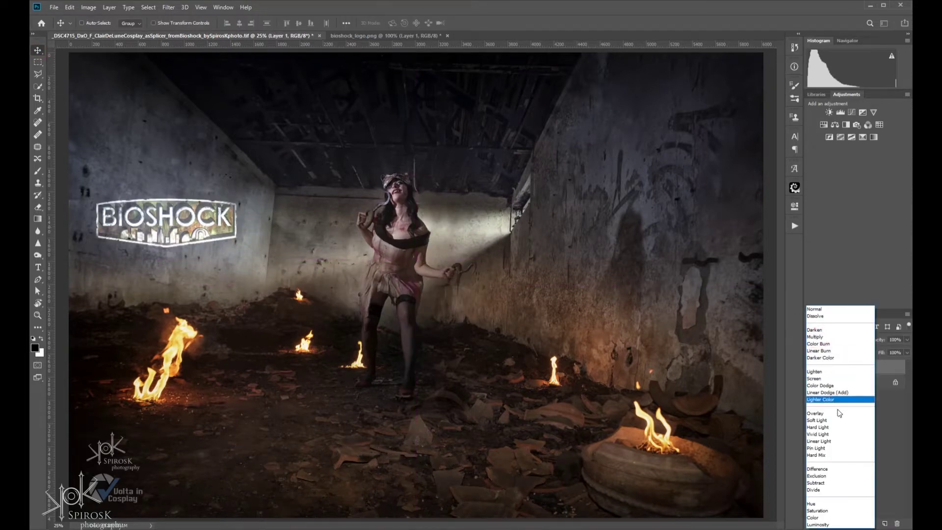
{"action": "left_click", "coordinate": [837, 416]}
{"action": "left_click_drag", "start_coordinate": [217, 227], "coordinate": [242, 223]}
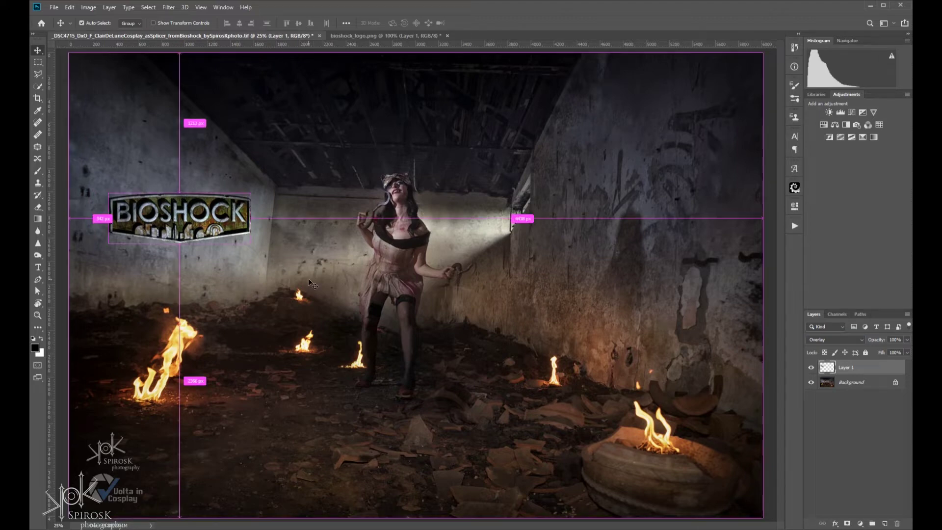
{"action": "key", "text": "ctrl+t"}
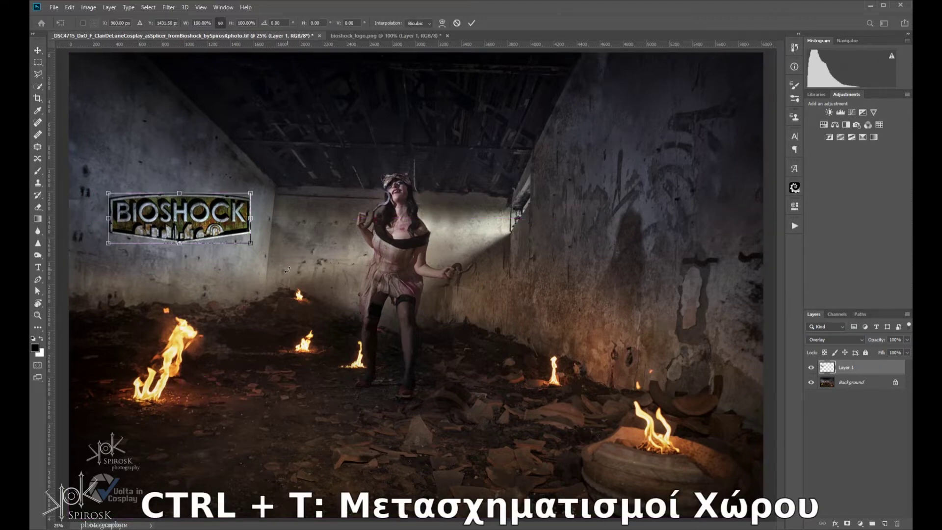
Reshape the logo in Perspective mode, dragging its corners to match the left wall.
{"action": "left_click", "coordinate": [69, 7]}
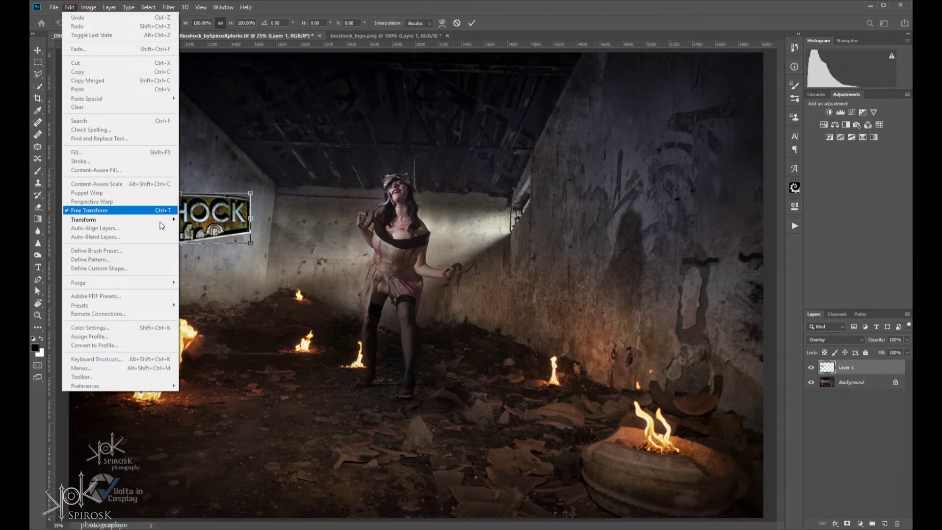
{"action": "mouse_move", "coordinate": [83, 219]}
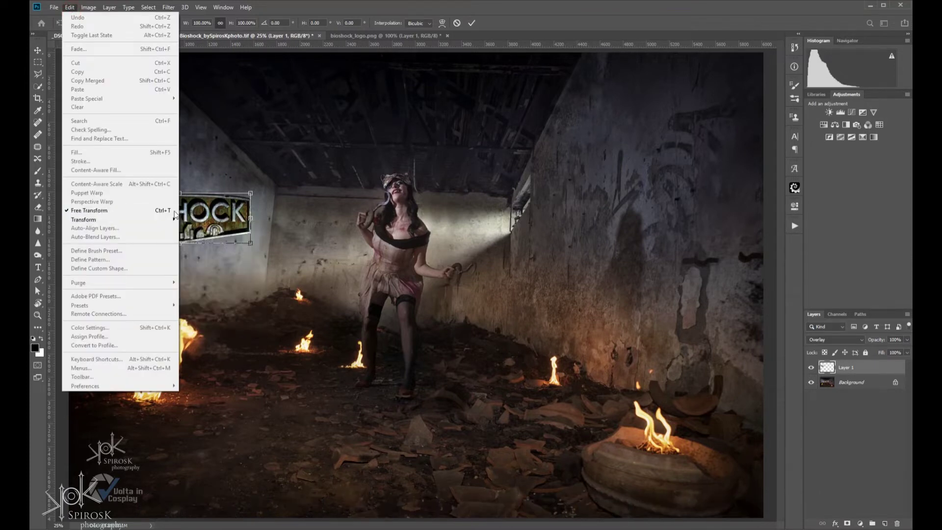
{"action": "left_click", "coordinate": [241, 224]}
{"action": "mouse_move", "coordinate": [269, 234]}
{"action": "left_mouse_down"}
{"action": "mouse_move", "coordinate": [265, 249]}
{"action": "mouse_move", "coordinate": [231, 239]}
{"action": "left_mouse_up"}
{"action": "right_click", "coordinate": [231, 240]}
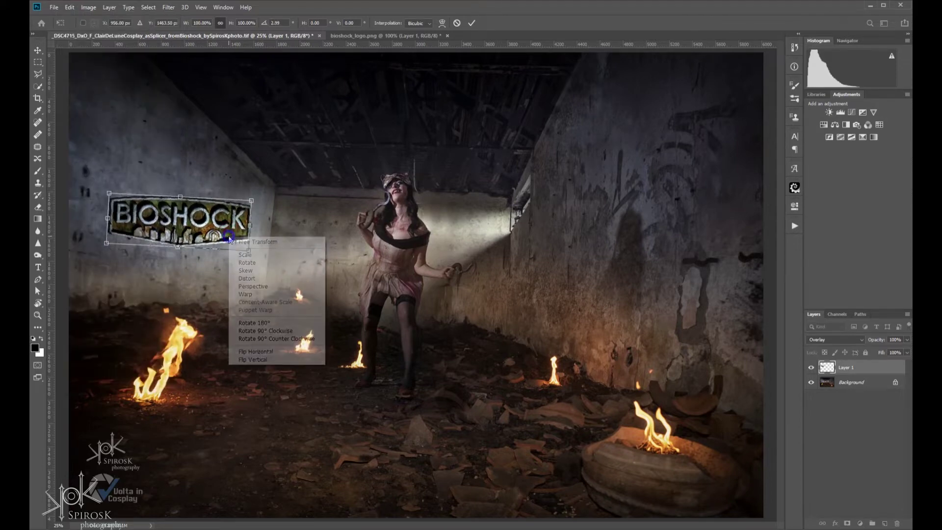
{"action": "left_click", "coordinate": [272, 287]}
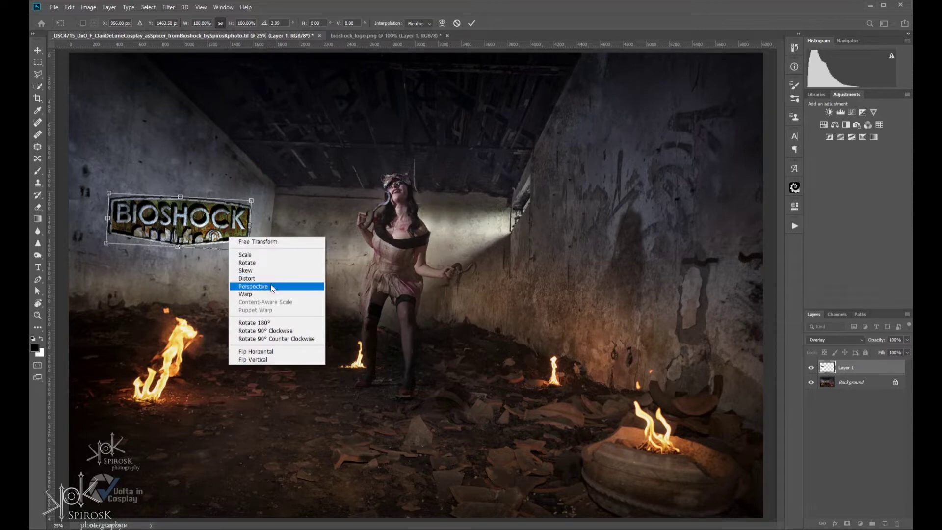
{"action": "left_click", "coordinate": [272, 286]}
{"action": "left_click_drag", "start_coordinate": [247, 255], "coordinate": [250, 243]}
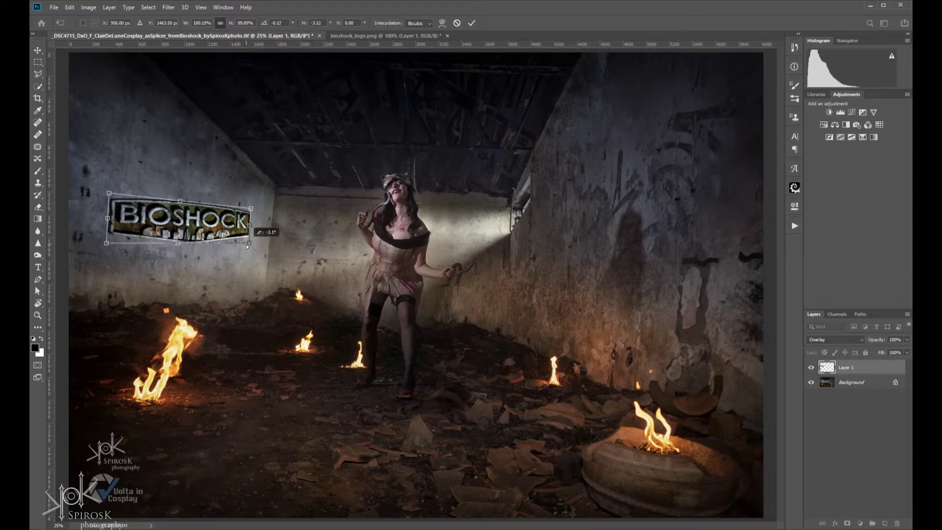
{"action": "left_click_drag", "start_coordinate": [108, 195], "coordinate": [108, 177]}
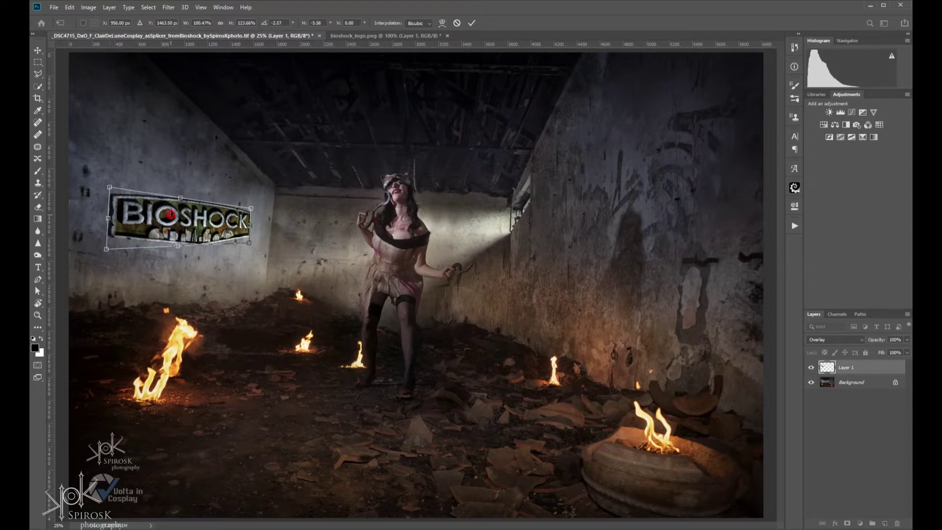
{"action": "left_click_drag", "start_coordinate": [249, 243], "coordinate": [248, 233]}
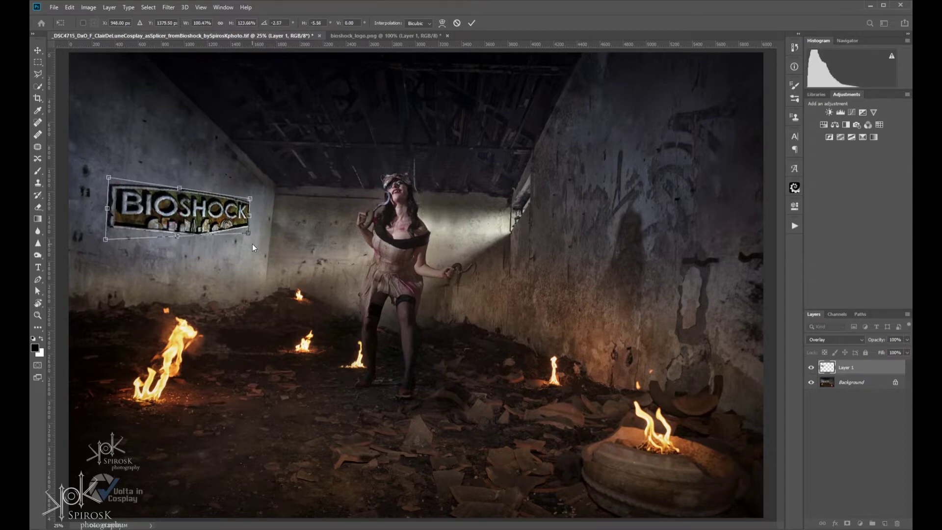
{"action": "key", "text": "Return"}
Rotate the logo clockwise so it follows the wall's slope.
{"action": "key", "text": "ctrl+t"}
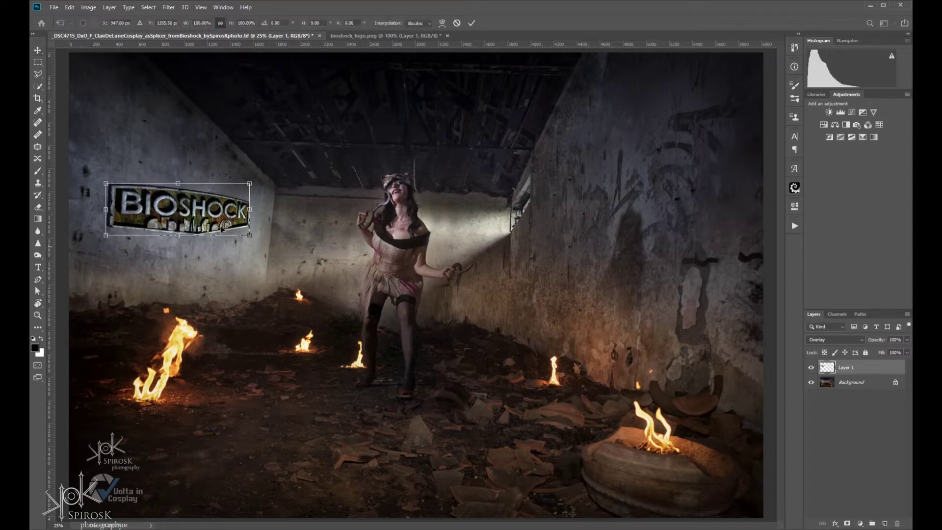
{"action": "left_click_drag", "start_coordinate": [257, 243], "coordinate": [275, 246]}
{"action": "key", "text": "Return"}
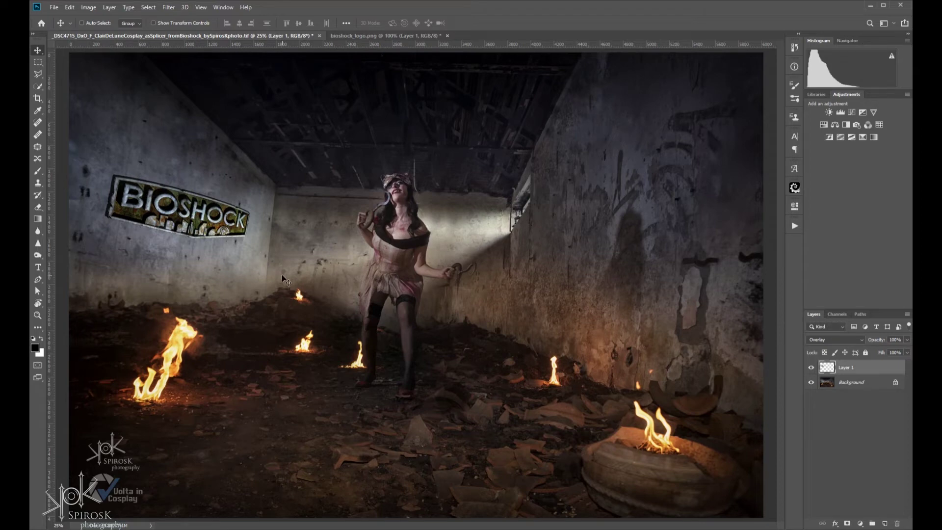
Undo the logo reshape, centre it over the figure, and start a plane in Filter > Vanishing Point.
{"action": "key", "text": "ctrl+z"}
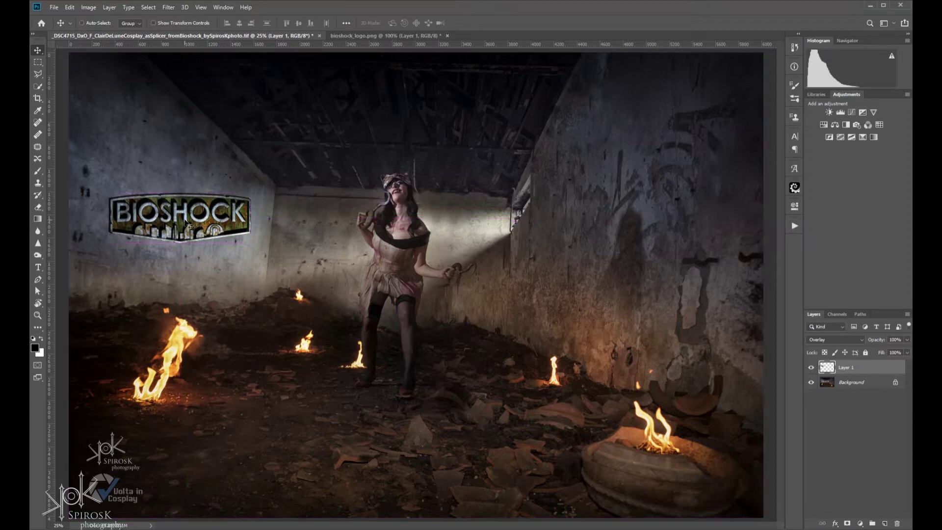
{"action": "left_click_drag", "start_coordinate": [189, 223], "coordinate": [390, 263]}
{"action": "left_click", "coordinate": [170, 9]}
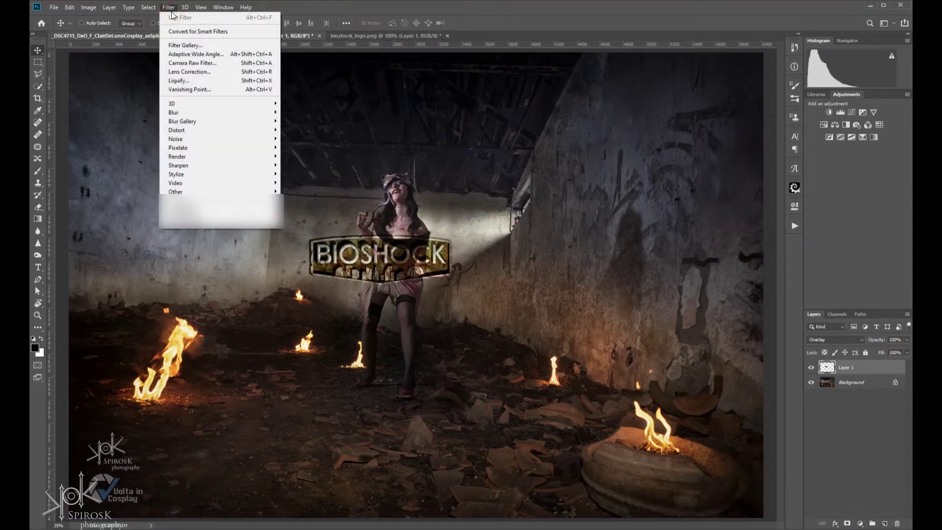
{"action": "left_click", "coordinate": [219, 91]}
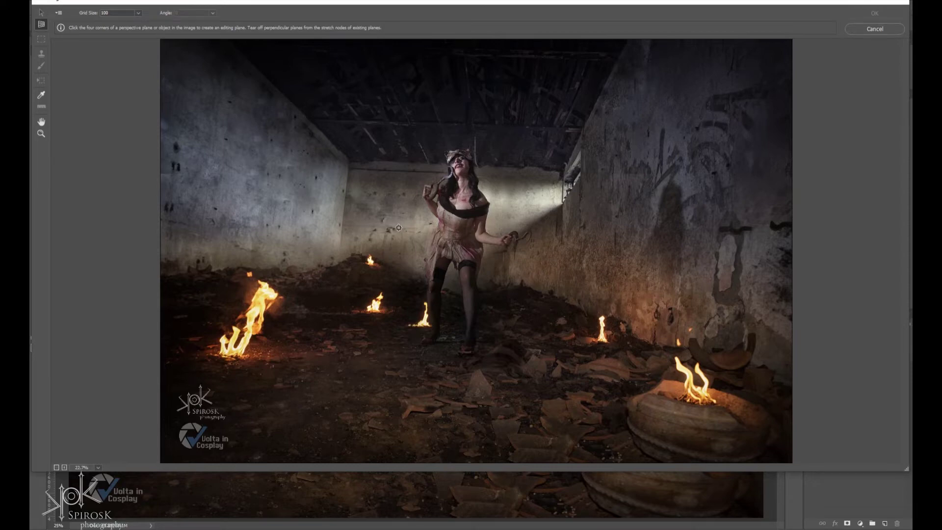
{"action": "left_click", "coordinate": [348, 168]}
Define a perspective plane on the left wall, stretched to the image's top and left edges.
{"action": "left_click", "coordinate": [210, 43]}
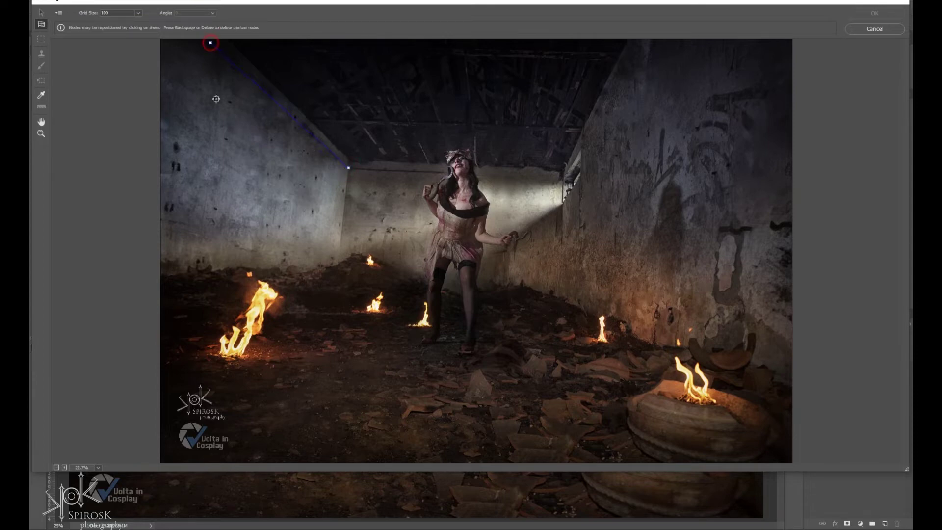
{"action": "left_click", "coordinate": [209, 272]}
{"action": "left_click", "coordinate": [339, 267]}
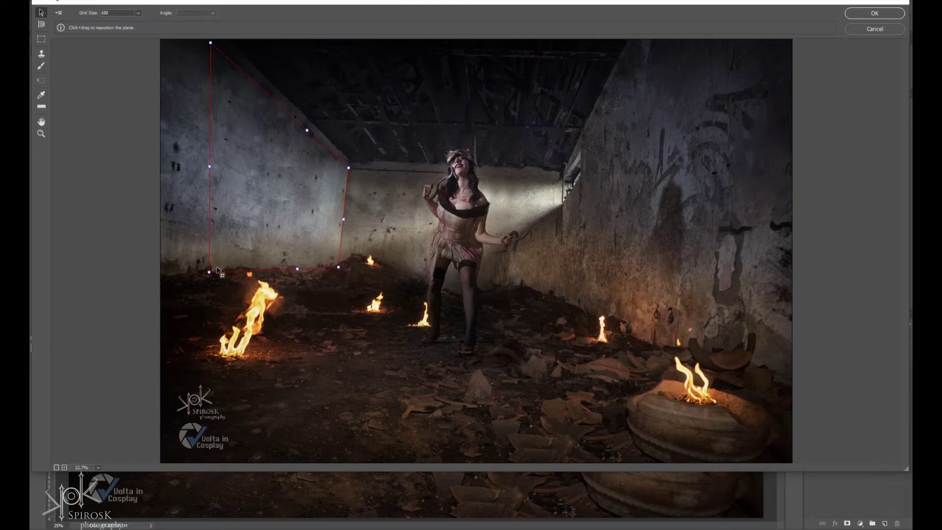
{"action": "left_click_drag", "start_coordinate": [209, 272], "coordinate": [185, 276]}
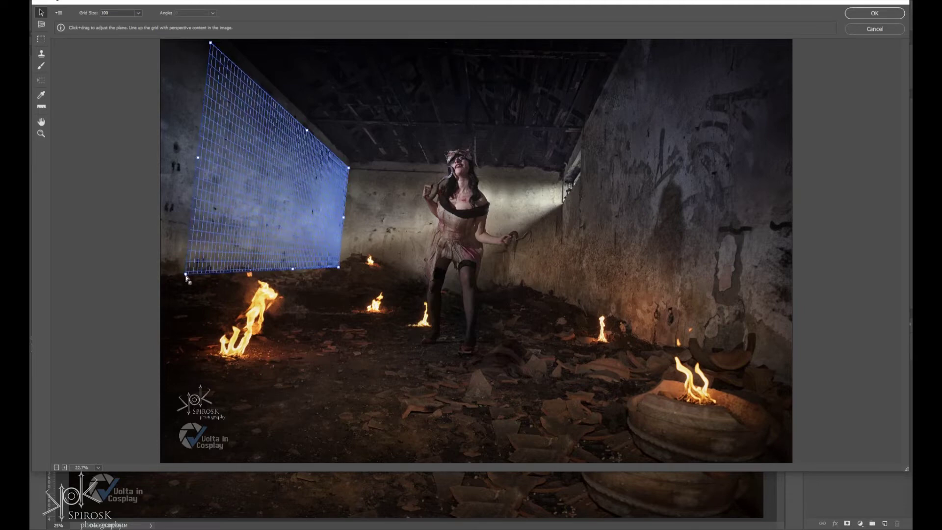
{"action": "mouse_move", "coordinate": [186, 275]}
{"action": "left_mouse_down"}
{"action": "mouse_move", "coordinate": [198, 278]}
{"action": "mouse_move", "coordinate": [183, 280]}
{"action": "left_mouse_up"}
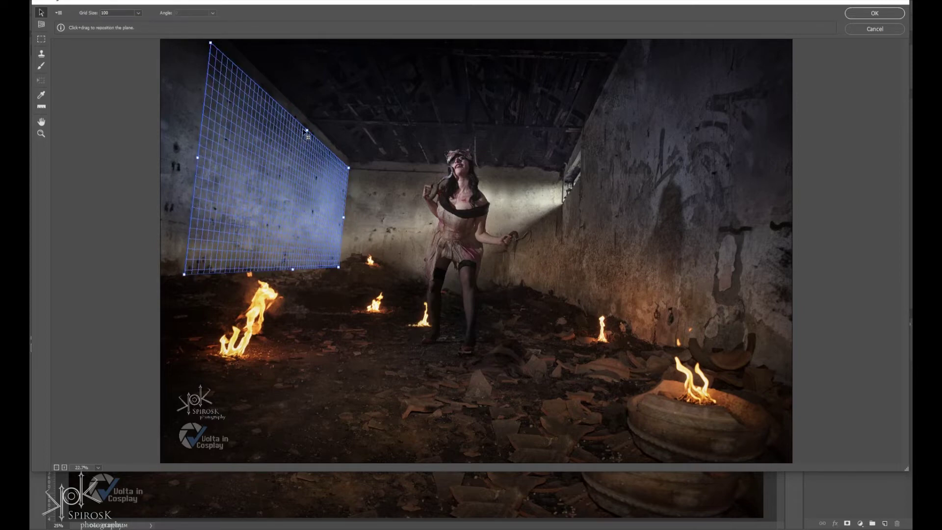
{"action": "left_click_drag", "start_coordinate": [307, 131], "coordinate": [308, 121]}
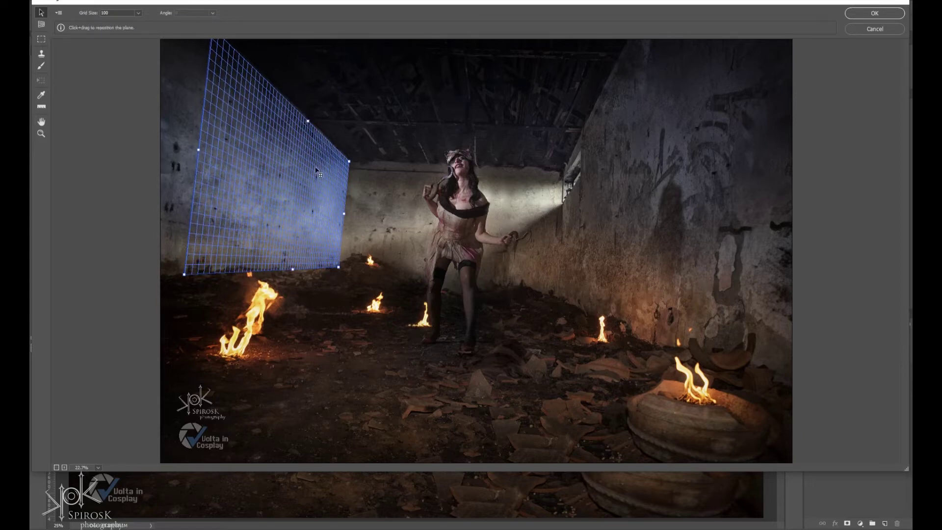
{"action": "mouse_move", "coordinate": [314, 191]}
{"action": "left_mouse_down"}
{"action": "mouse_move", "coordinate": [299, 193]}
{"action": "mouse_move", "coordinate": [312, 189]}
{"action": "left_mouse_up"}
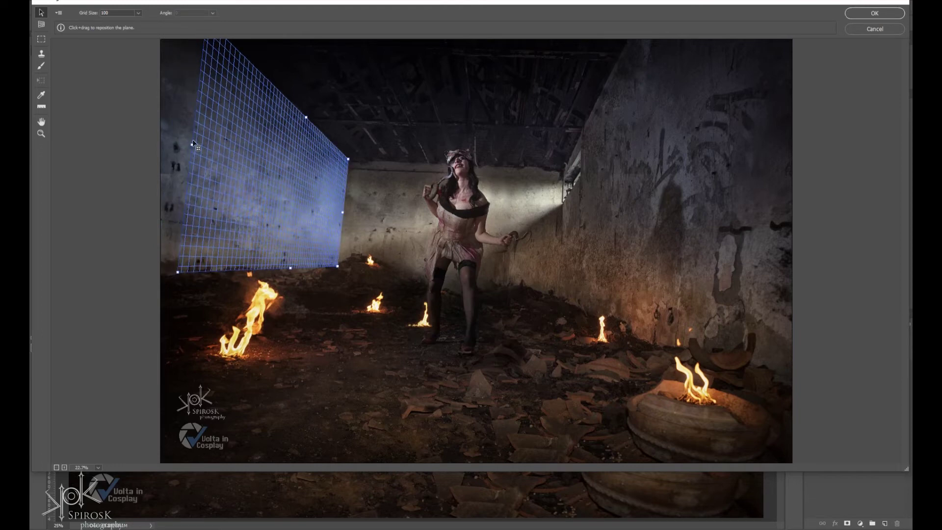
{"action": "left_click_drag", "start_coordinate": [192, 145], "coordinate": [146, 147]}
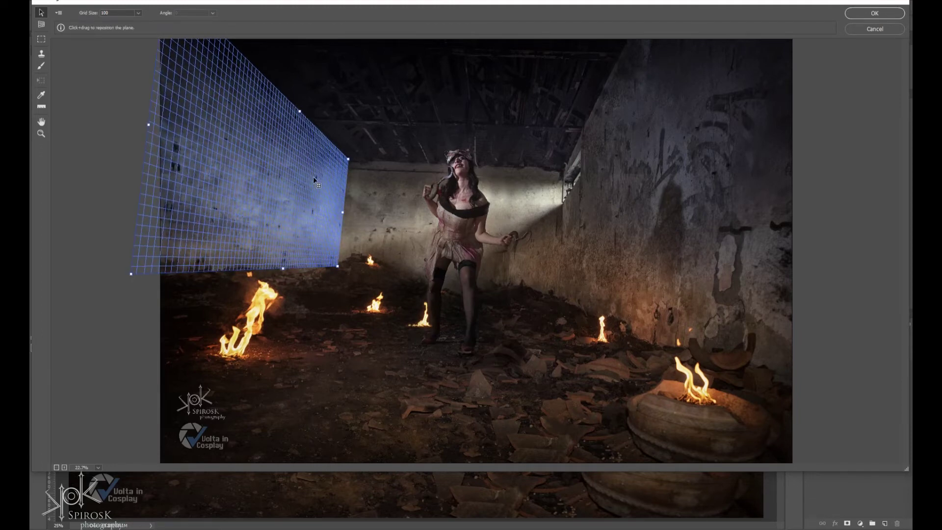
Paste the BIOSHOCK logo, drag it onto the wall plane in perspective, and deselect it.
{"action": "left_click", "coordinate": [346, 237]}
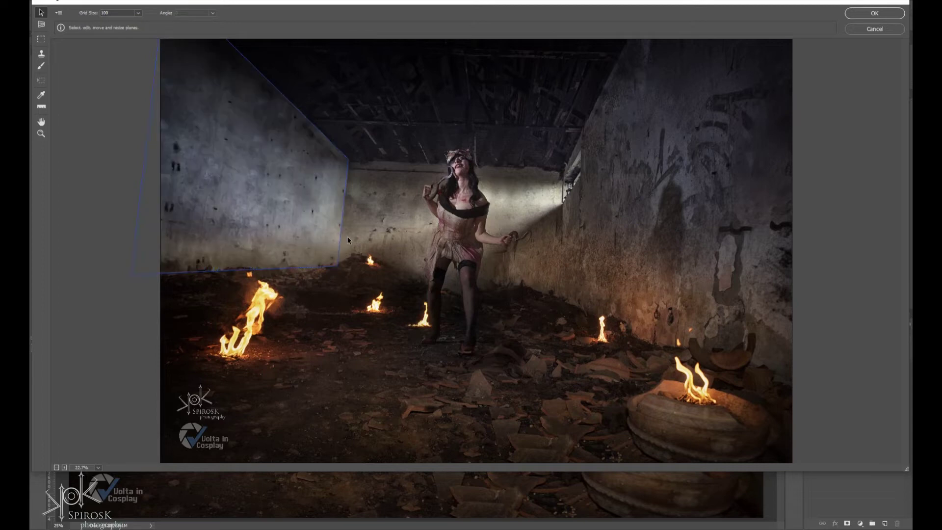
{"action": "left_click", "coordinate": [298, 202]}
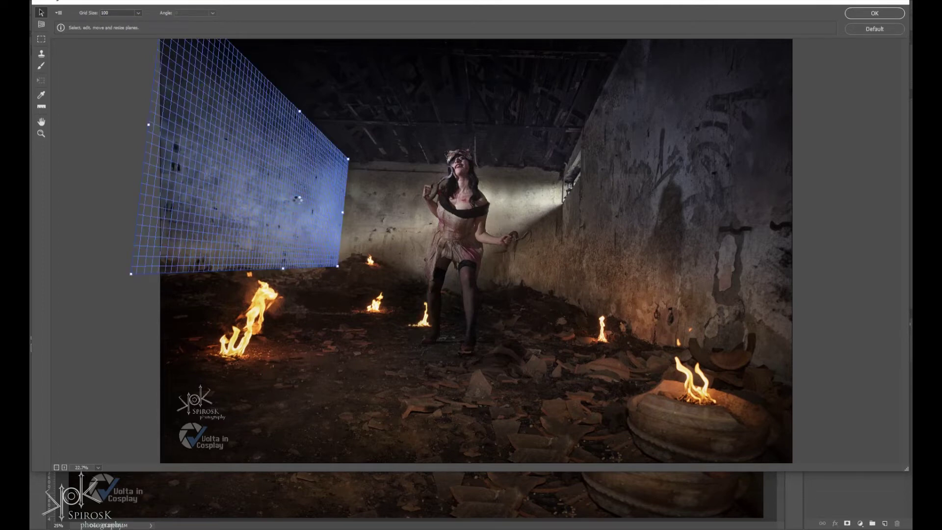
{"action": "key", "text": "ctrl+v"}
{"action": "mouse_move", "coordinate": [238, 74]}
{"action": "left_mouse_down"}
{"action": "mouse_move", "coordinate": [289, 141]}
{"action": "mouse_move", "coordinate": [287, 216]}
{"action": "left_mouse_up"}
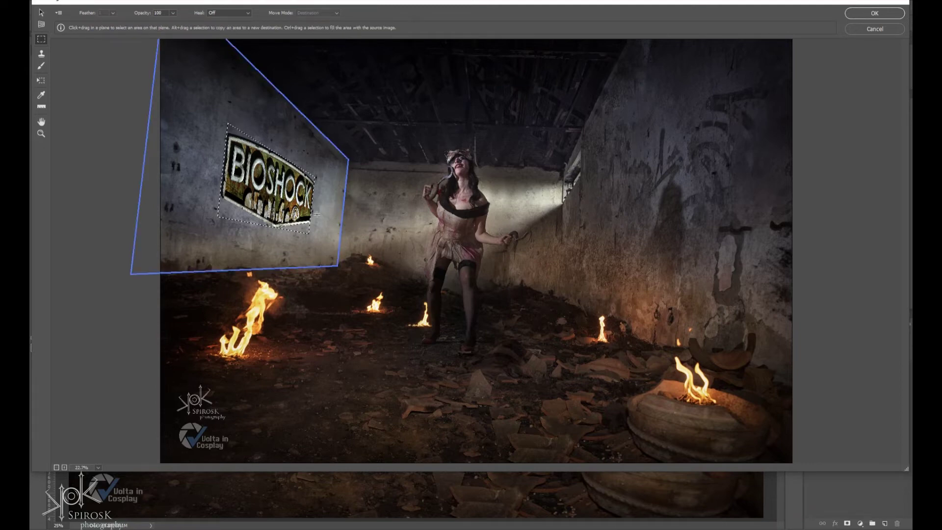
{"action": "left_click", "coordinate": [333, 218]}
{"action": "left_click", "coordinate": [41, 26]}
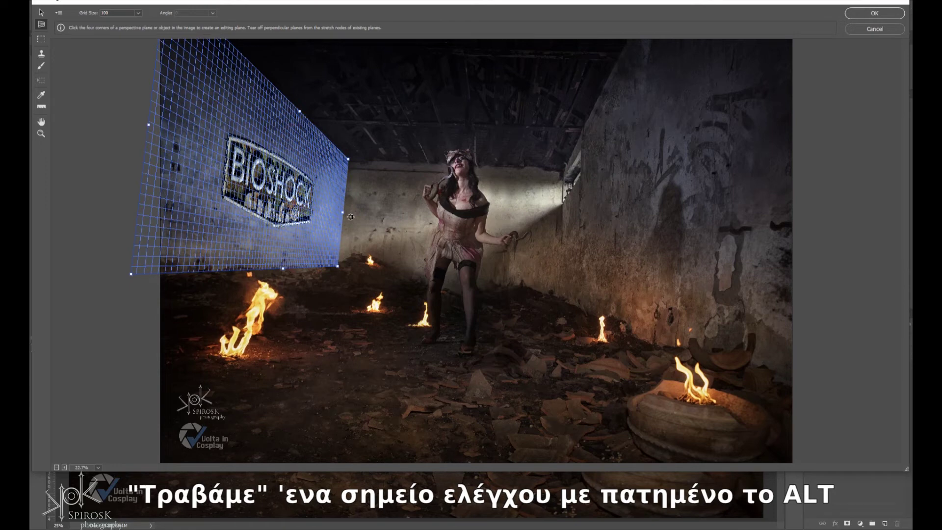
Tear a perpendicular plane off the left wall plane and fit its corners to the back wall.
{"action": "left_click_drag", "start_coordinate": [342, 212], "coordinate": [452, 226]}
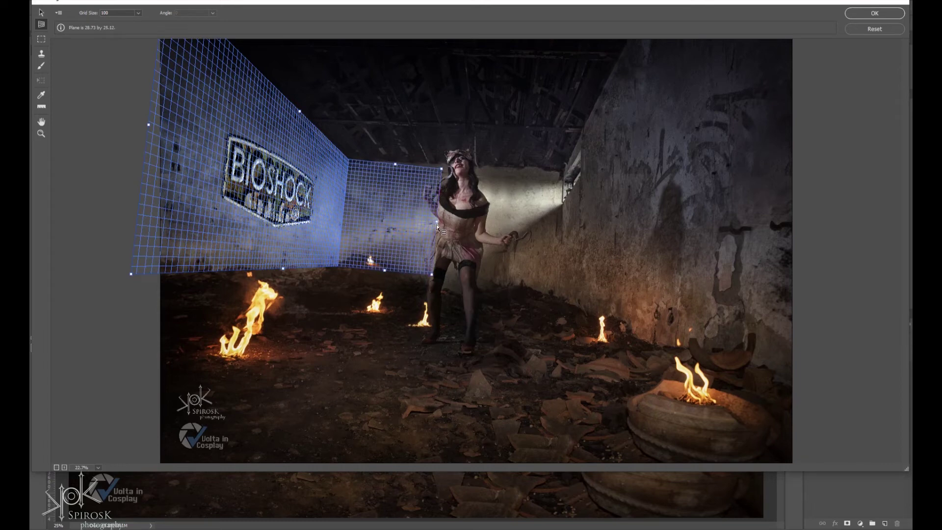
{"action": "mouse_move", "coordinate": [454, 228]}
{"action": "left_mouse_down"}
{"action": "mouse_move", "coordinate": [568, 232]}
{"action": "mouse_move", "coordinate": [558, 227]}
{"action": "left_mouse_up"}
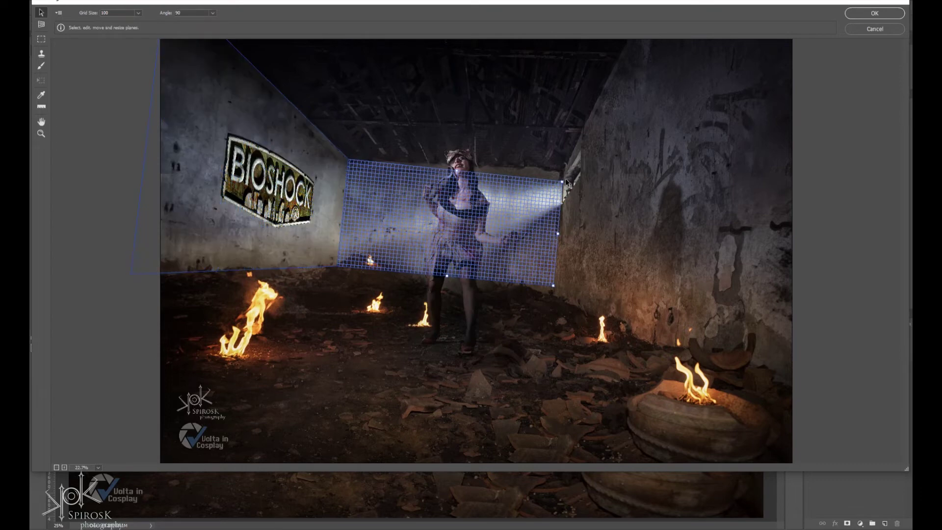
{"action": "left_click_drag", "start_coordinate": [564, 182], "coordinate": [558, 172]}
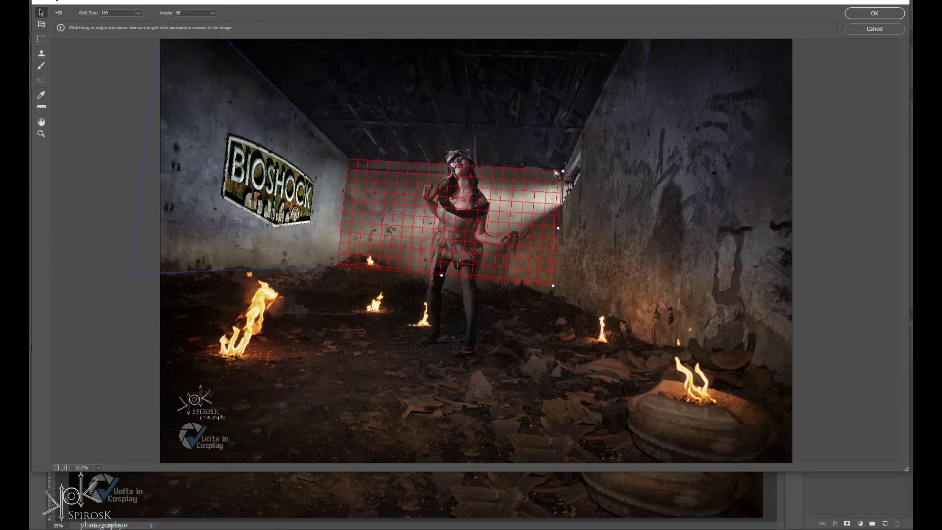
{"action": "left_click_drag", "start_coordinate": [554, 285], "coordinate": [553, 293]}
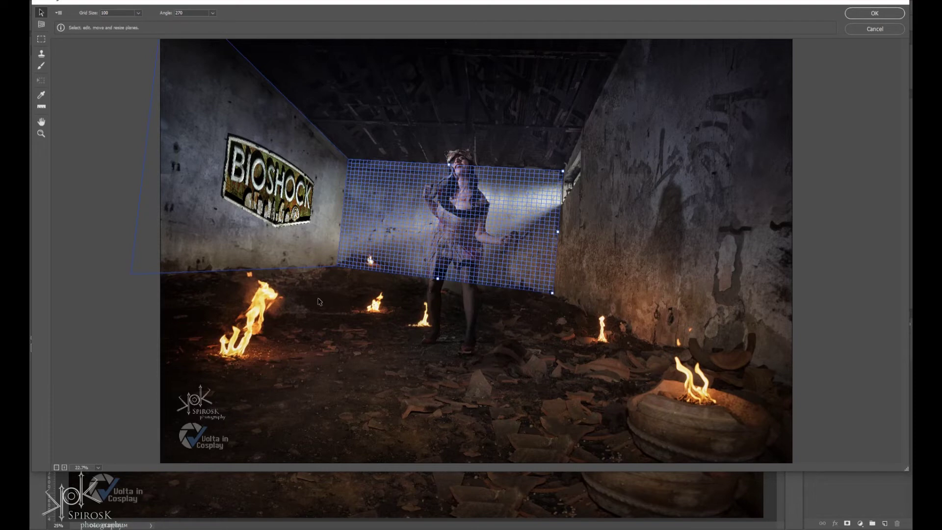
{"action": "left_click", "coordinate": [261, 211]}
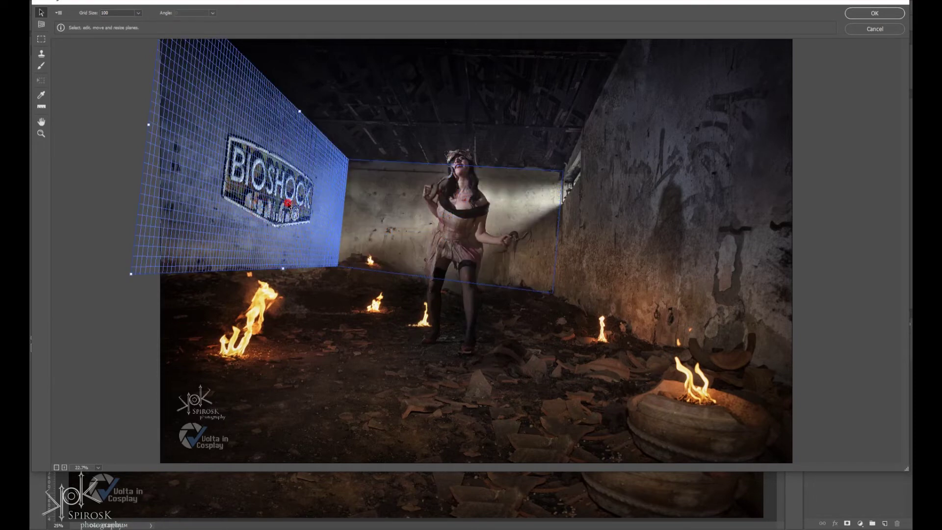
{"action": "left_click", "coordinate": [378, 131]}
{"action": "key", "text": "ctrl+v"}
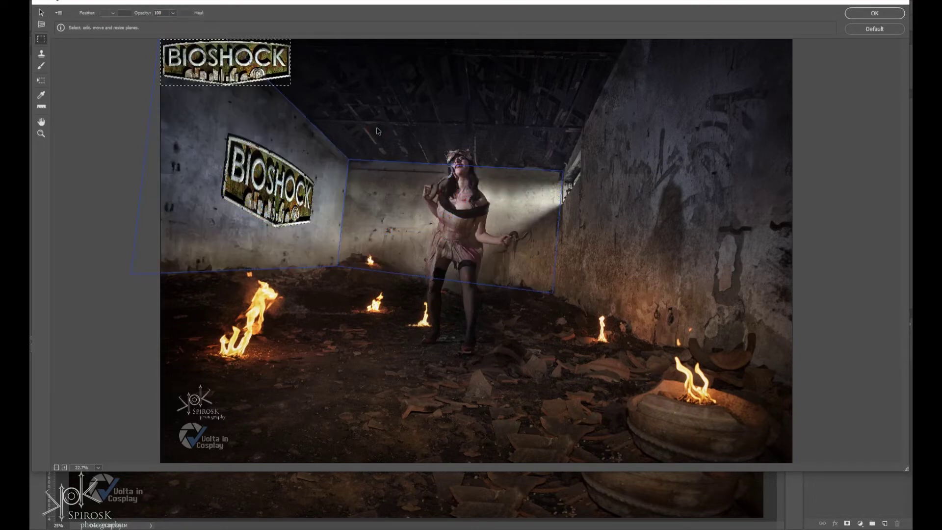
Wrap the logo copy around the corner onto the back wall, then select the wall planes.
{"action": "mouse_move", "coordinate": [216, 59]}
{"action": "left_mouse_down"}
{"action": "mouse_move", "coordinate": [324, 147]}
{"action": "mouse_move", "coordinate": [342, 217]}
{"action": "left_mouse_up"}
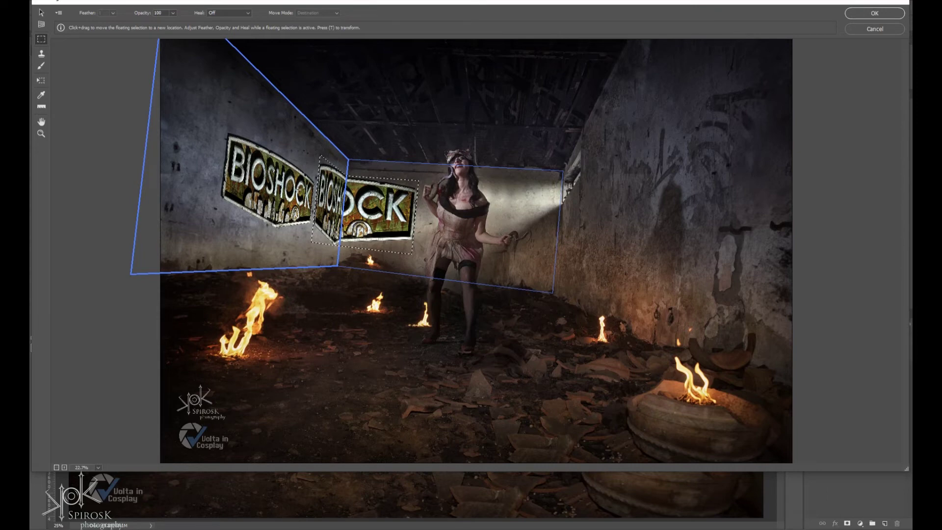
{"action": "key", "text": "v"}
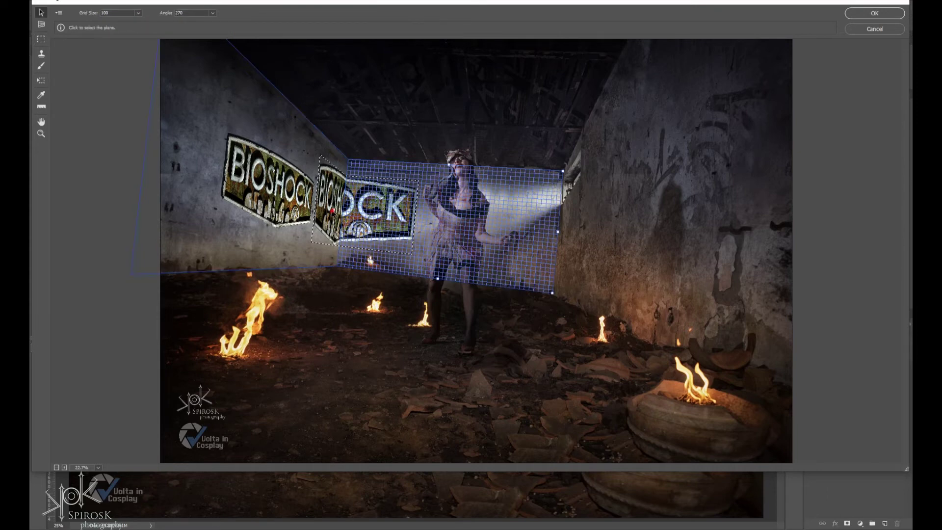
{"action": "left_click", "coordinate": [335, 212]}
{"action": "left_click", "coordinate": [359, 212]}
Delete the back wall plane, then the left wall plane.
{"action": "left_click", "coordinate": [331, 203]}
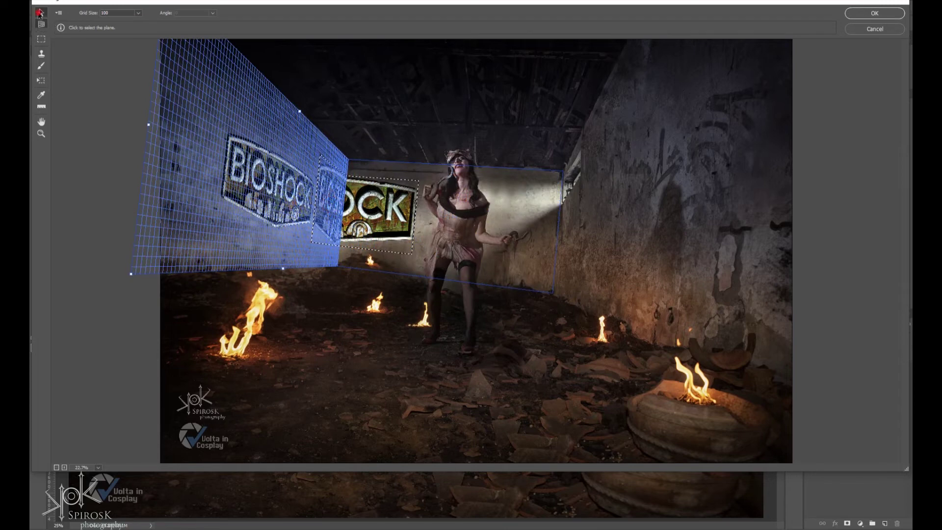
{"action": "left_click", "coordinate": [387, 208]}
{"action": "left_click", "coordinate": [334, 225]}
{"action": "left_click", "coordinate": [490, 224]}
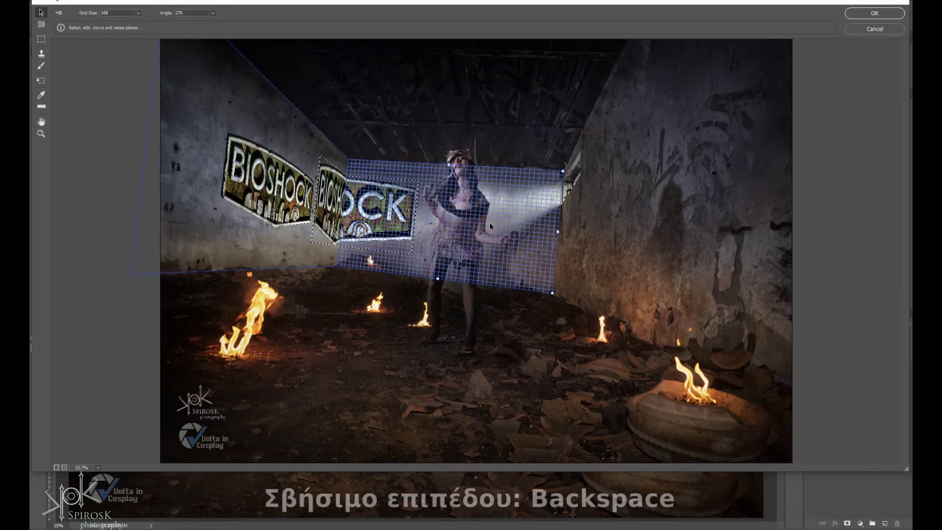
{"action": "key", "text": "BackSpace"}
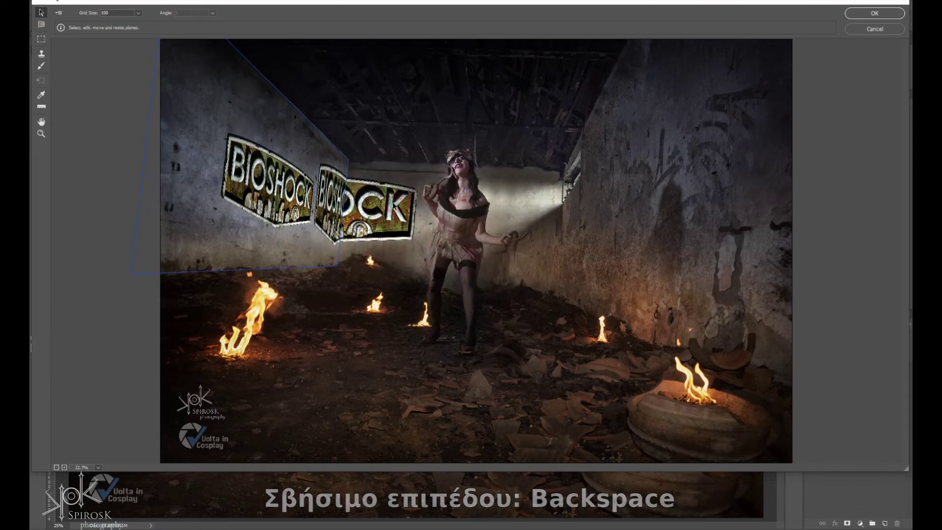
{"action": "left_click", "coordinate": [292, 199]}
{"action": "key", "text": "BackSpace"}
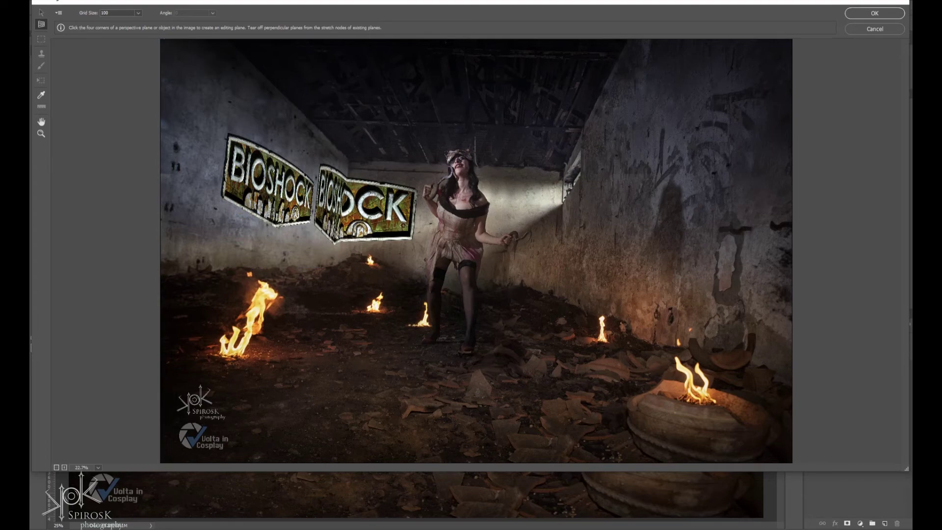
Cancel Vanishing Point, discarding the logo copies and wall planes.
{"action": "left_click", "coordinate": [876, 28]}
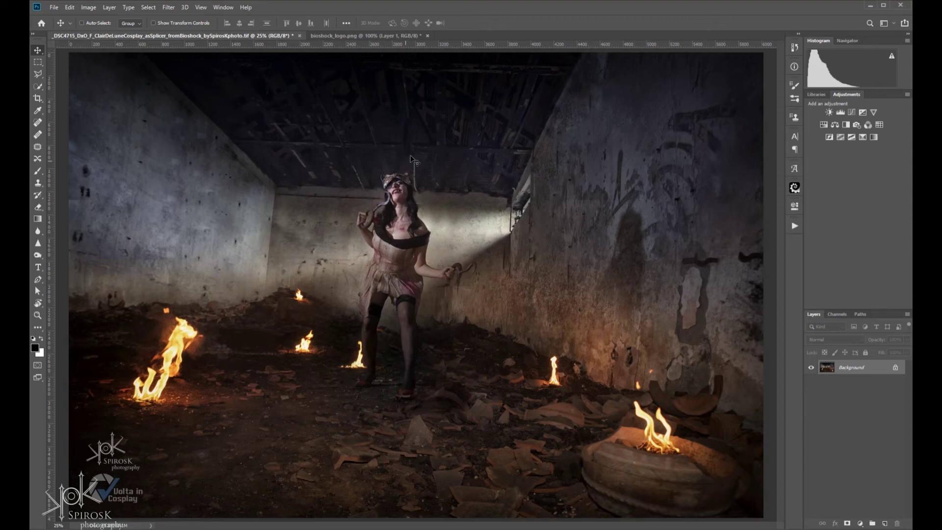
Reopen Vanishing Point with Ctrl+Alt+V and delete the leftover wall plane.
{"action": "key", "text": "ctrl"}
{"action": "key", "text": "ctrl+alt+v"}
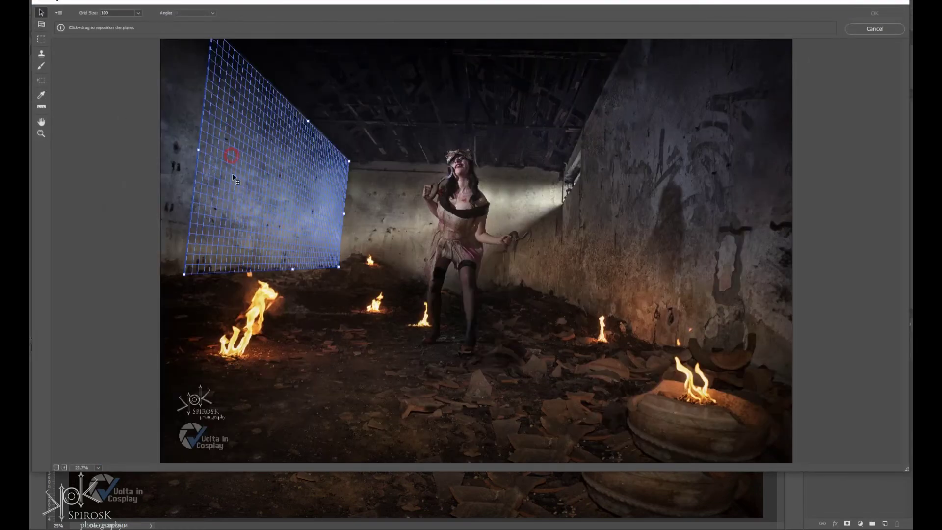
{"action": "left_click_drag", "start_coordinate": [232, 157], "coordinate": [235, 229]}
{"action": "key", "text": "c"}
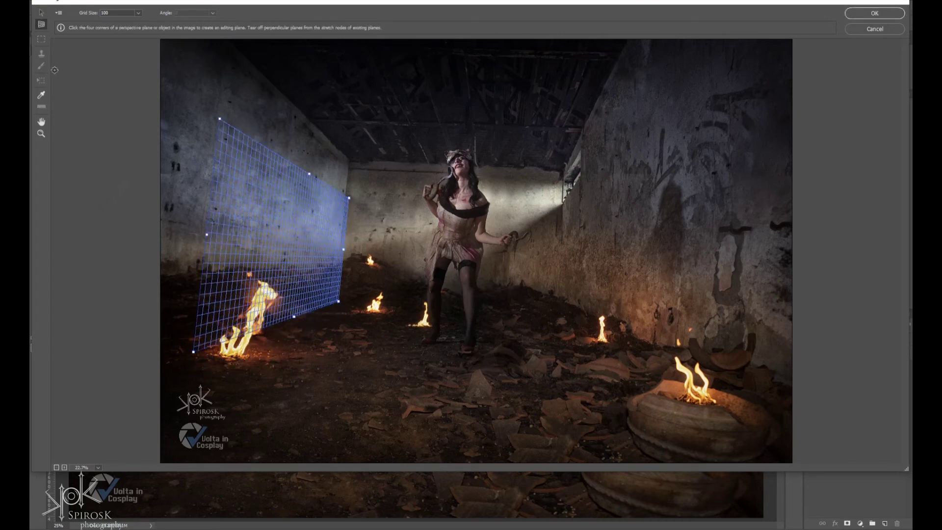
{"action": "key", "text": "BackSpace"}
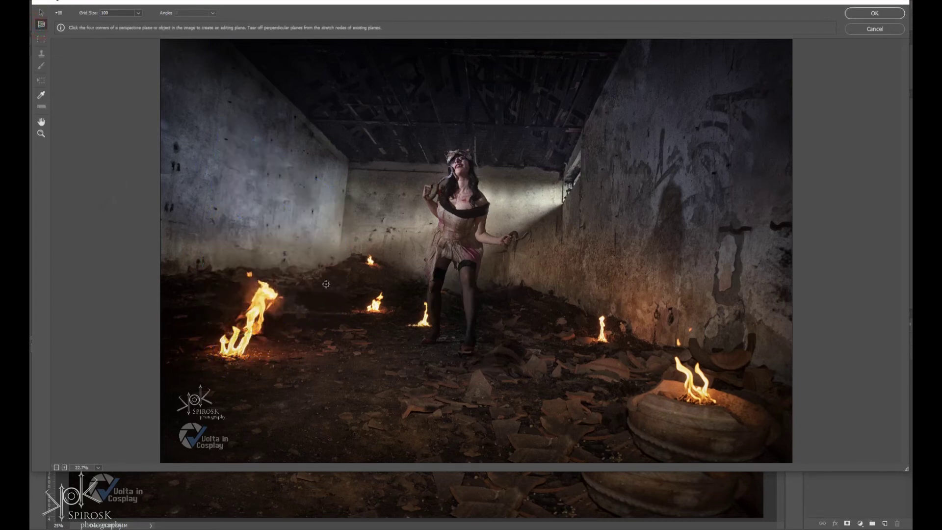
Create a floor plane from the back-wall base corners to front corners at the photo's bottom.
{"action": "left_click", "coordinate": [339, 283]}
{"action": "left_click", "coordinate": [558, 293]}
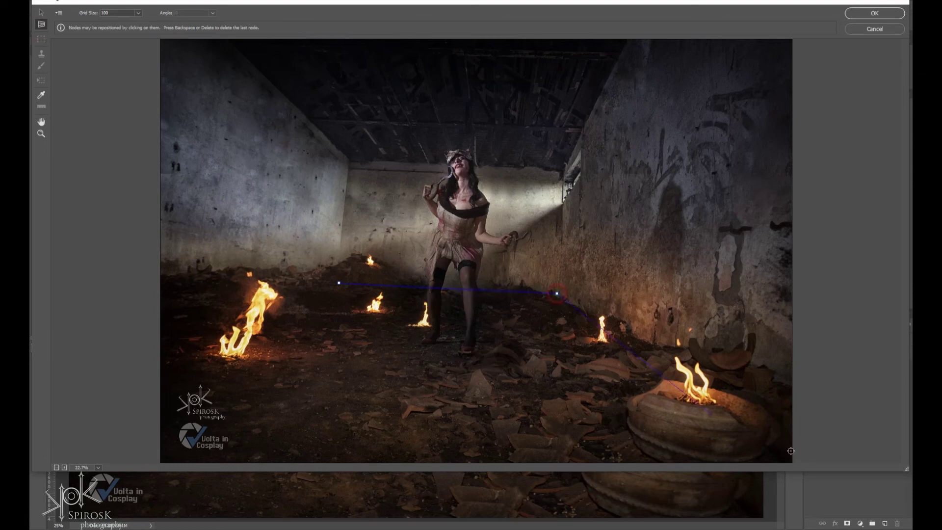
{"action": "left_click", "coordinate": [861, 458]}
{"action": "left_click", "coordinate": [86, 459]}
{"action": "left_click_drag", "start_coordinate": [339, 283], "coordinate": [334, 278]}
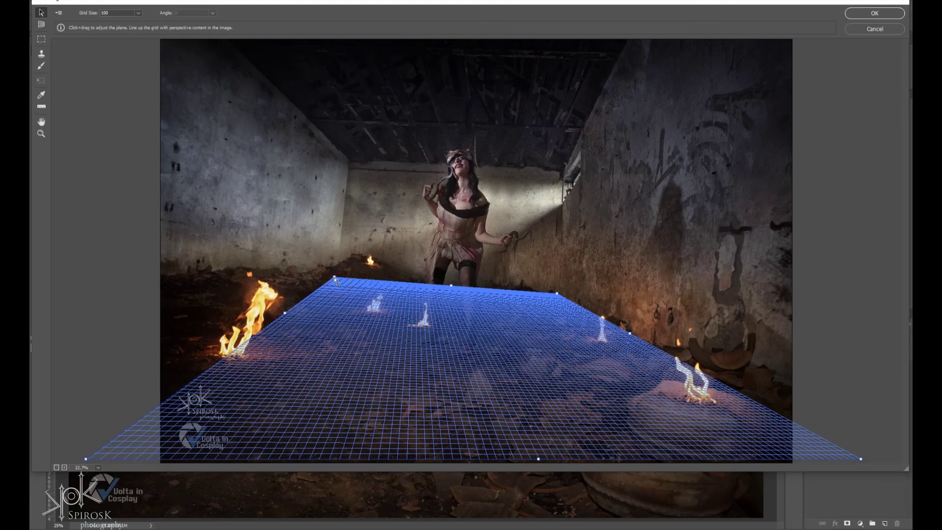
Adjust the floor plane's left edge and back-left corner, then zoom the preview out.
{"action": "left_click_drag", "start_coordinate": [285, 312], "coordinate": [216, 312]}
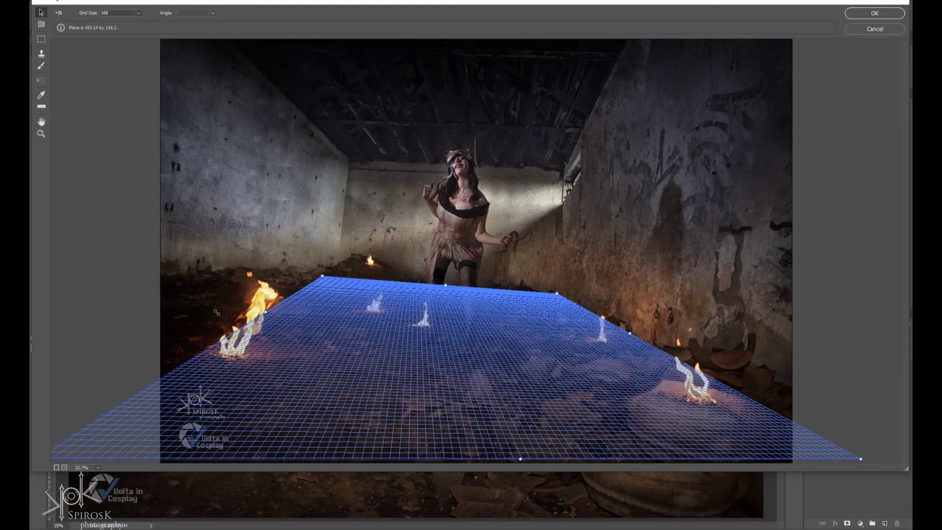
{"action": "left_click_drag", "start_coordinate": [323, 275], "coordinate": [338, 278]}
{"action": "mouse_move", "coordinate": [53, 459]}
{"action": "left_mouse_down"}
{"action": "mouse_move", "coordinate": [102, 459]}
{"action": "mouse_move", "coordinate": [52, 421]}
{"action": "mouse_move", "coordinate": [139, 450]}
{"action": "left_mouse_up"}
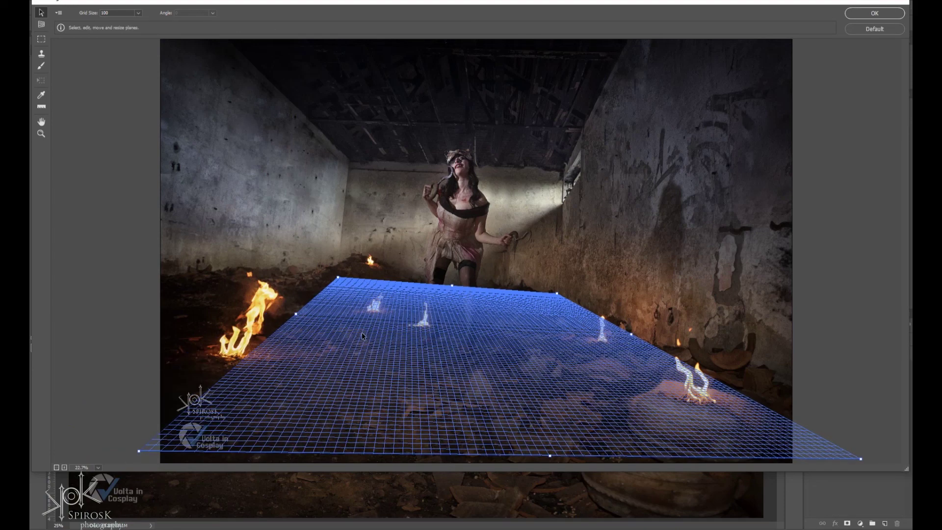
{"action": "left_click", "coordinate": [41, 134]}
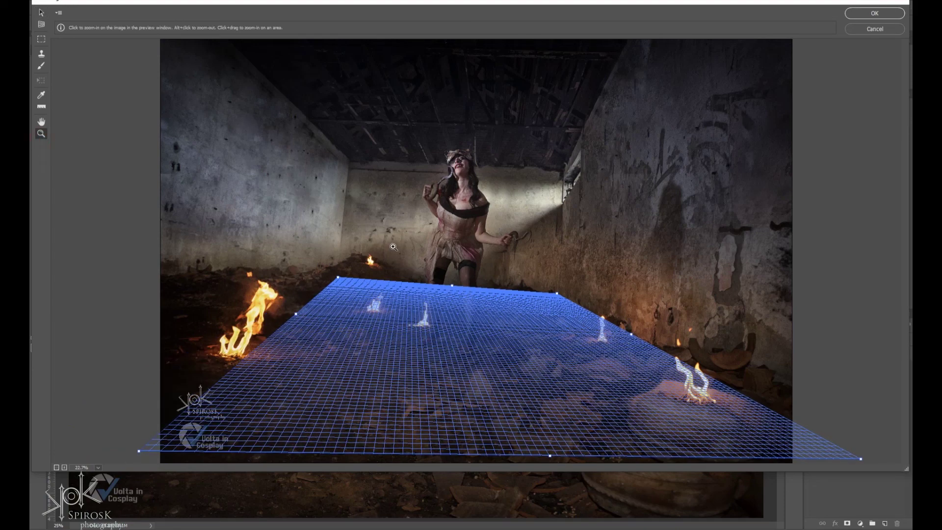
{"action": "key", "text": "alt"}
{"action": "left_click", "coordinate": [406, 259], "text": "alt"}
Drag the floor plane's front corners far past the photo's left and right edges.
{"action": "left_click", "coordinate": [42, 25]}
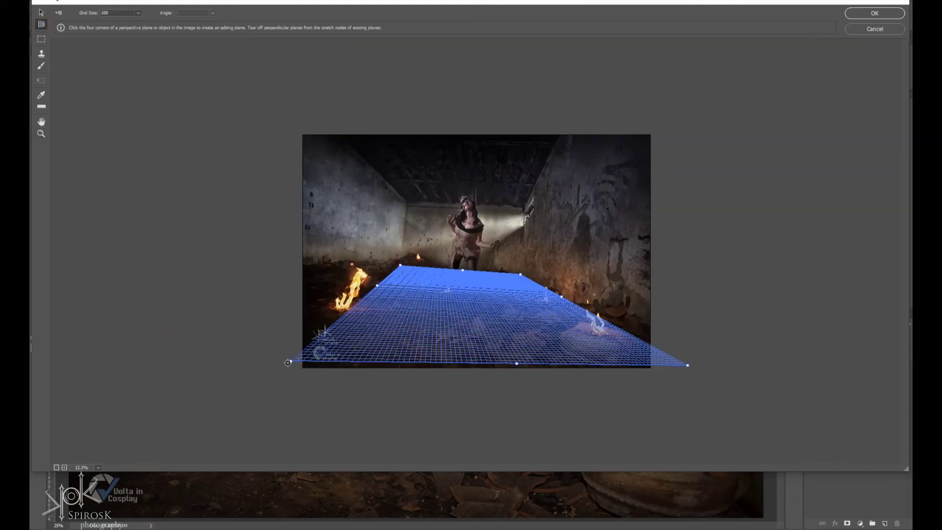
{"action": "left_click_drag", "start_coordinate": [289, 362], "coordinate": [104, 371]}
{"action": "left_click_drag", "start_coordinate": [400, 265], "coordinate": [402, 269]}
{"action": "left_click_drag", "start_coordinate": [522, 276], "coordinate": [528, 278]}
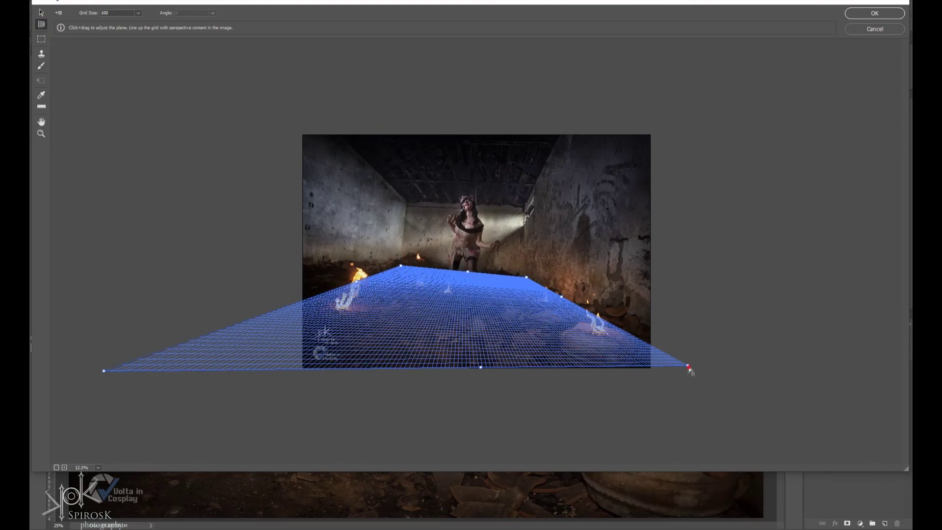
{"action": "left_click_drag", "start_coordinate": [688, 367], "coordinate": [752, 367]}
{"action": "left_click_drag", "start_coordinate": [399, 266], "coordinate": [402, 273]}
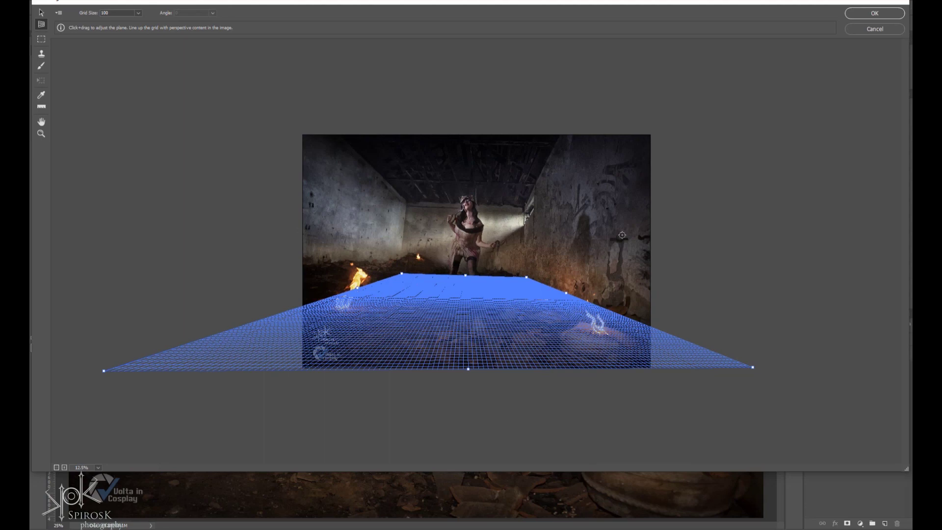
{"action": "left_click", "coordinate": [622, 235]}
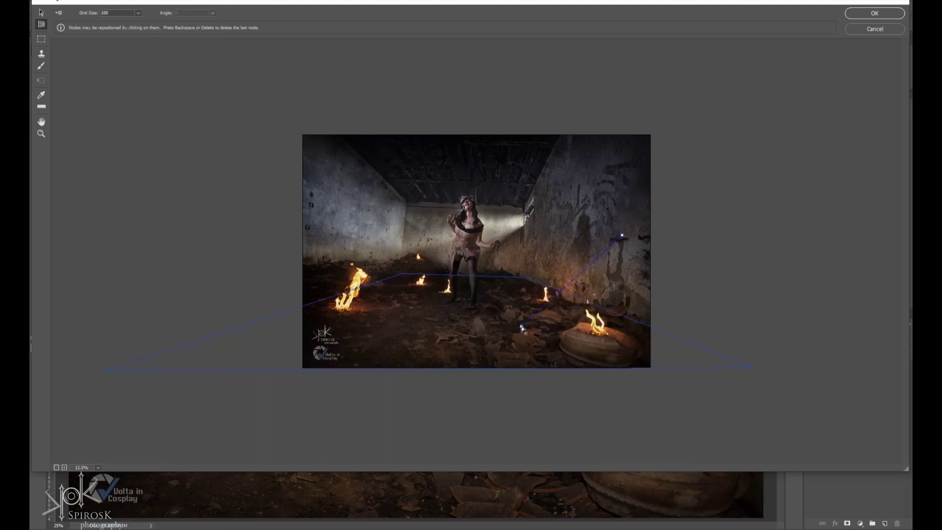
{"action": "key", "text": "ctrl+v"}
Place the logo on the floor plane in front of the figure, deselect, and apply the filter.
{"action": "mouse_move", "coordinate": [345, 149]}
{"action": "left_mouse_down"}
{"action": "mouse_move", "coordinate": [431, 300]}
{"action": "mouse_move", "coordinate": [495, 343]}
{"action": "left_mouse_up"}
{"action": "key", "text": "ctrl+d"}
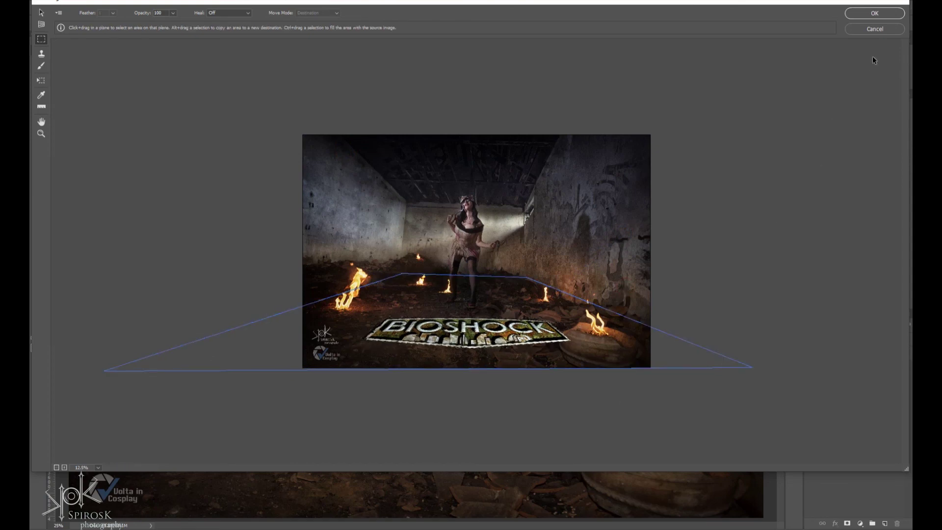
{"action": "left_click", "coordinate": [885, 15]}
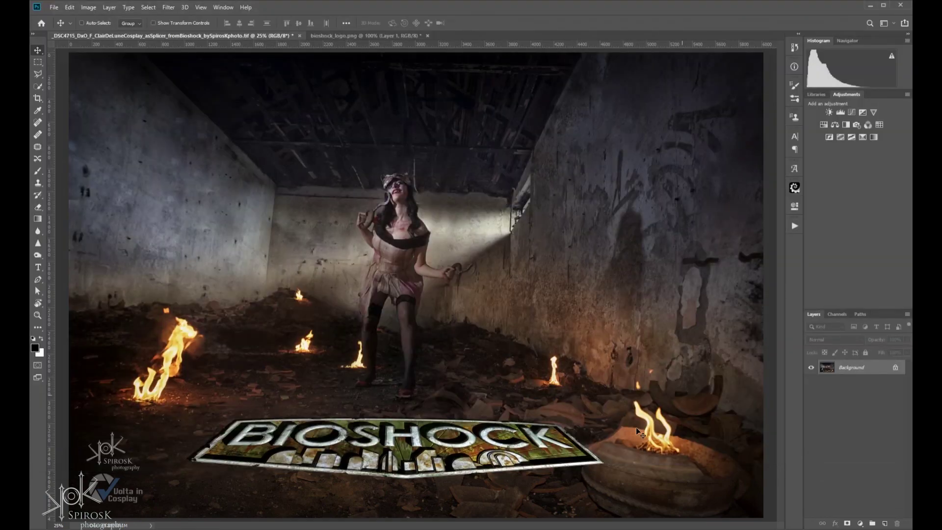